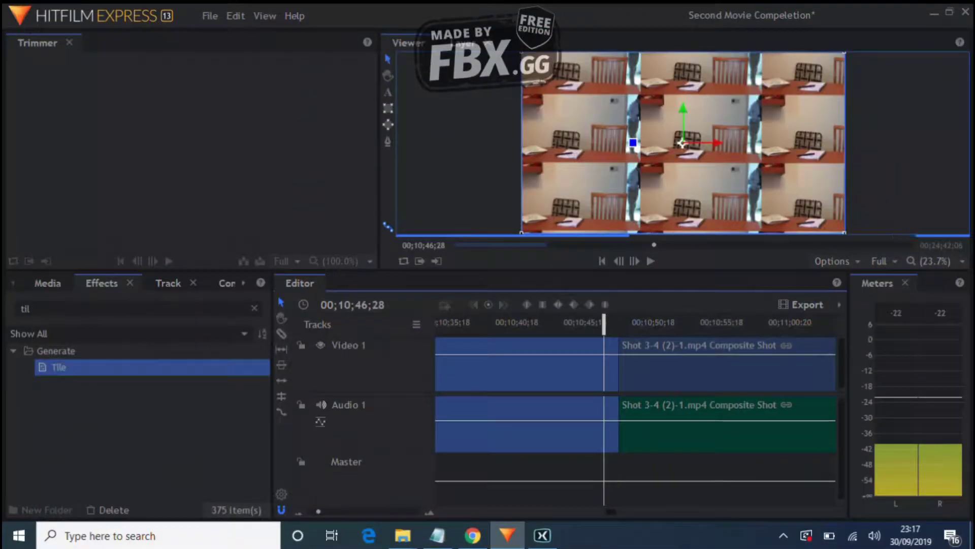
Step: Open the composite shot of the clip after the cut and remove its Tile effect
{"action": "key", "text": "Escape"}
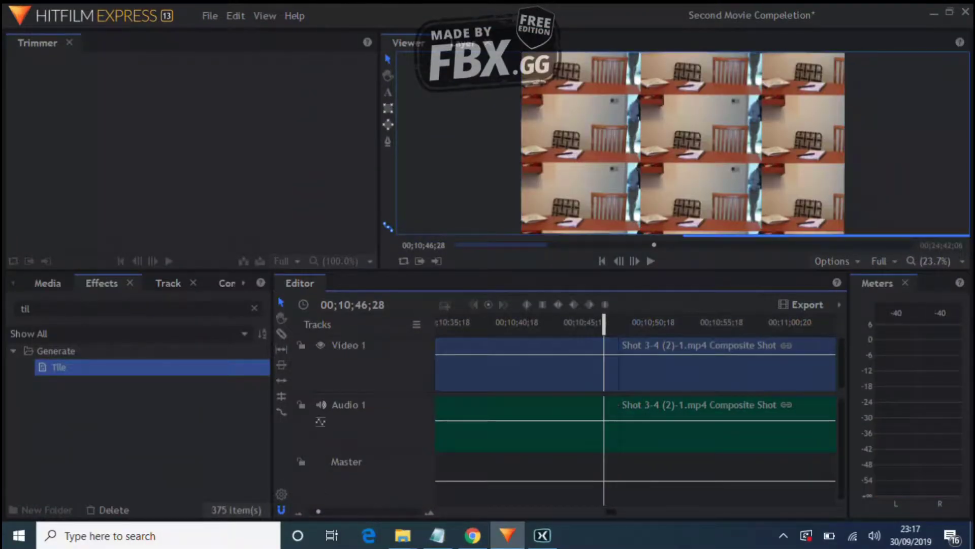
{"action": "double_click", "coordinate": [703, 371]}
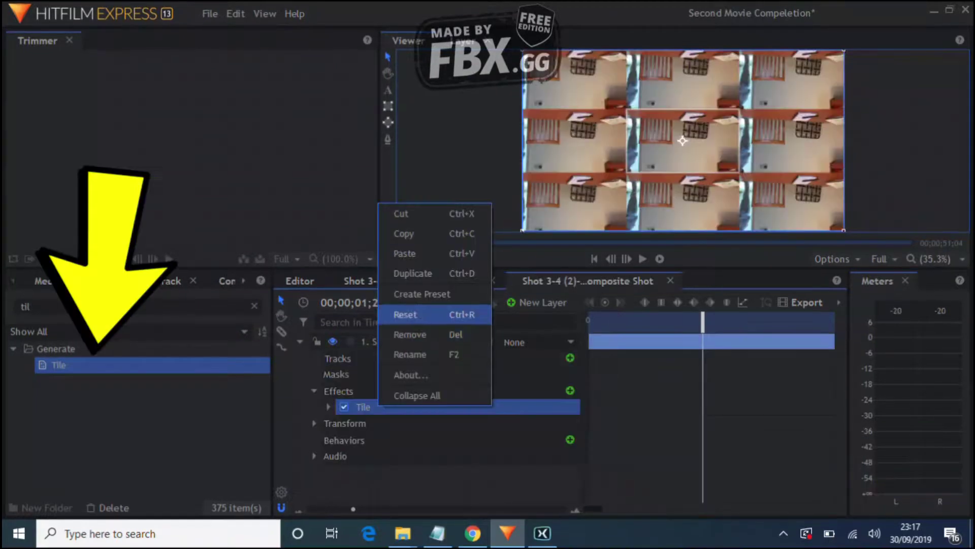
{"action": "key", "text": "Escape"}
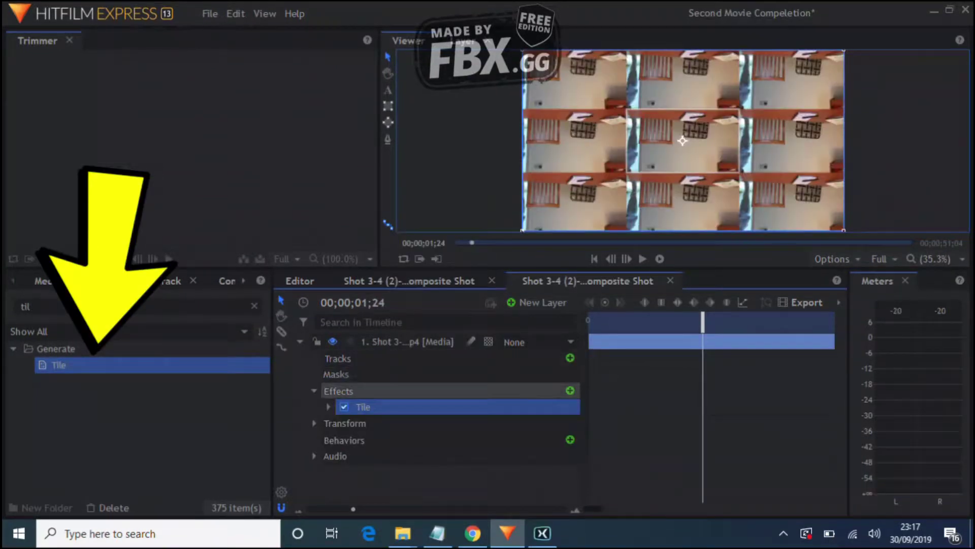
{"action": "right_click", "coordinate": [370, 406]}
{"action": "left_click", "coordinate": [406, 338]}
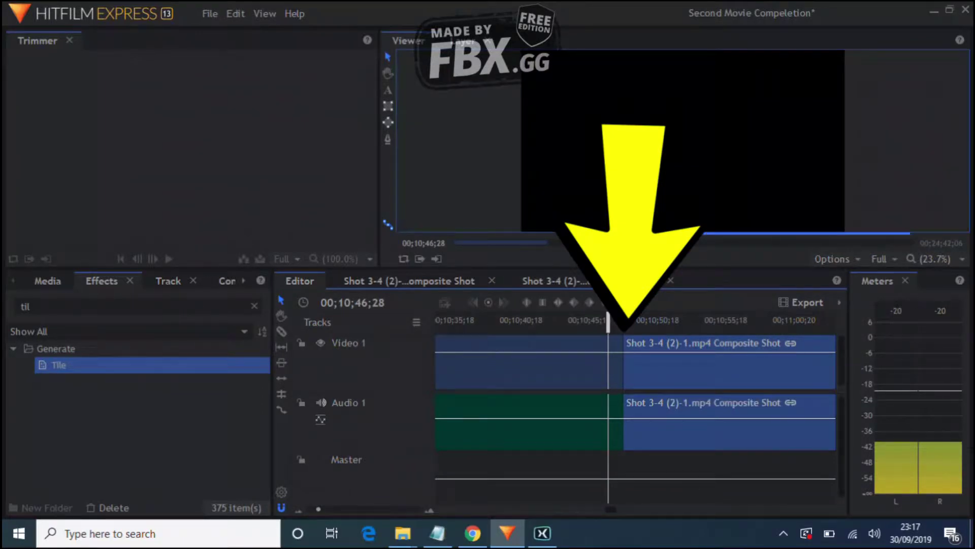
Step: Move the playhead to 00;10;47;18 and turn the clip before the cut into a composite shot
{"action": "mouse_move", "coordinate": [608, 320]}
{"action": "left_mouse_down"}
{"action": "mouse_move", "coordinate": [657, 320]}
{"action": "mouse_move", "coordinate": [618, 320]}
{"action": "left_mouse_up"}
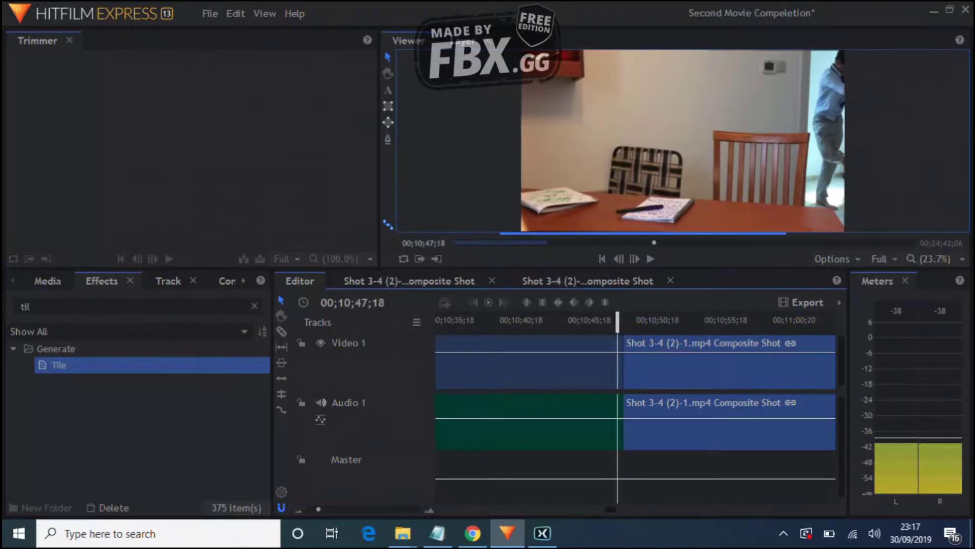
{"action": "left_click", "coordinate": [607, 373]}
{"action": "right_click", "coordinate": [606, 376]}
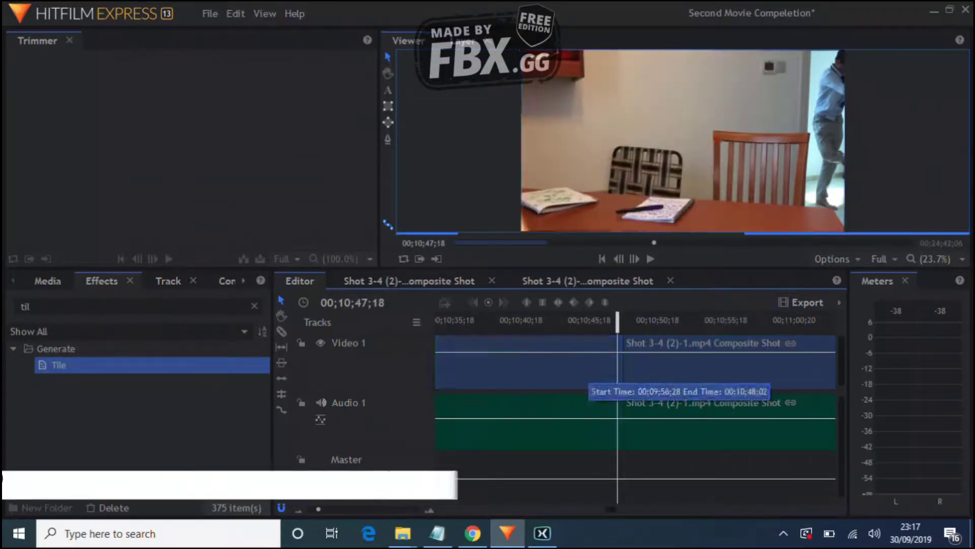
{"action": "right_click", "coordinate": [592, 376]}
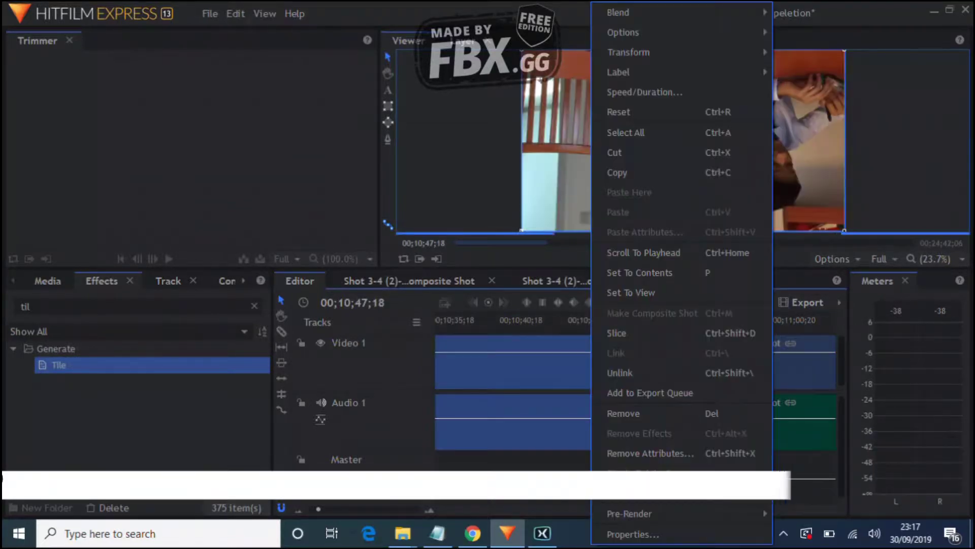
{"action": "left_click", "coordinate": [559, 472]}
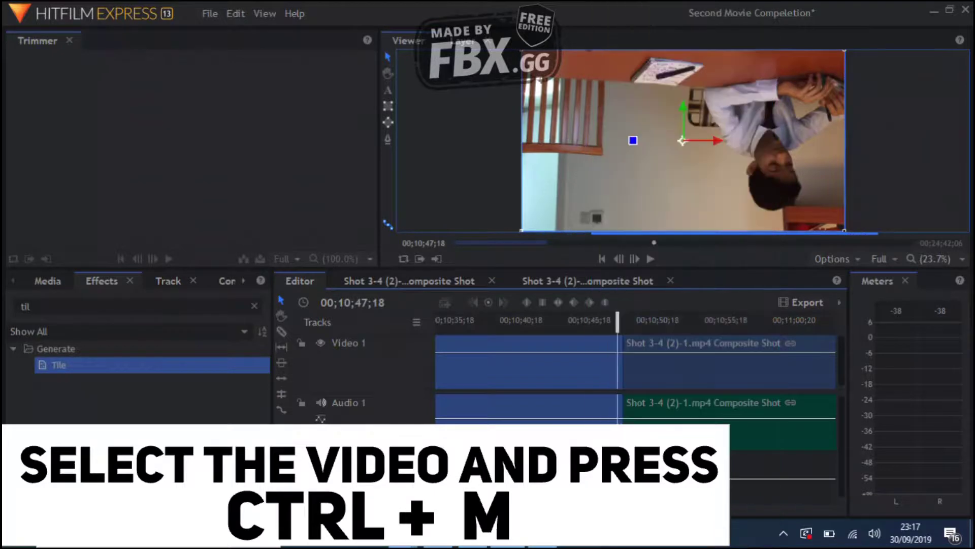
{"action": "left_click", "coordinate": [559, 473]}
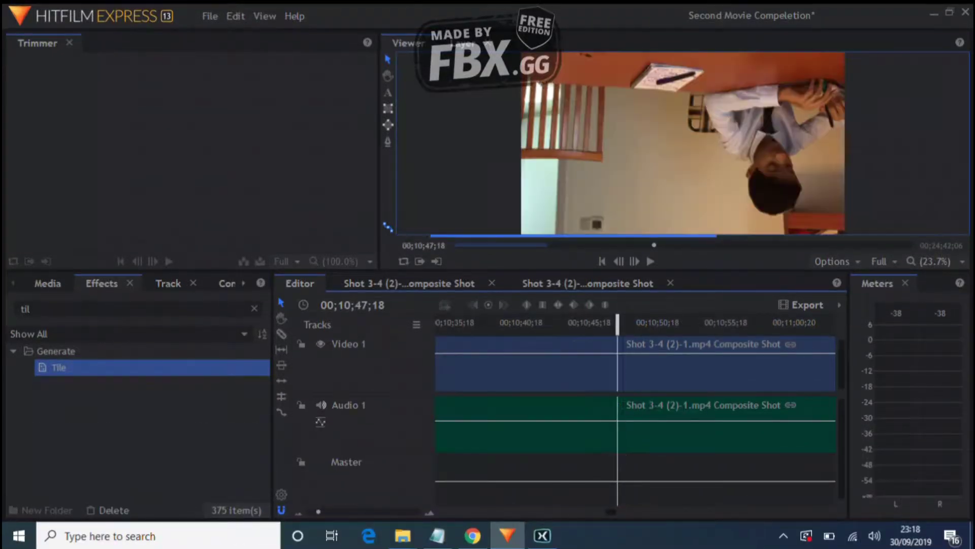
{"action": "left_click", "coordinate": [559, 374]}
{"action": "key", "text": "ctrl+m"}
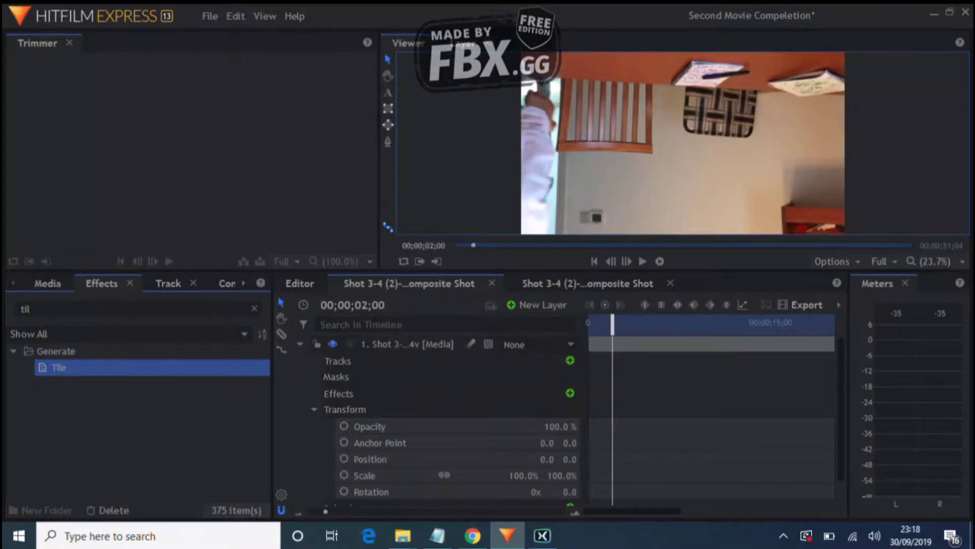
Step: Apply the Tile effect to the video layer of the first composite shot and expand its settings
{"action": "left_click_drag", "start_coordinate": [59, 367], "coordinate": [406, 352]}
{"action": "left_click", "coordinate": [328, 410]}
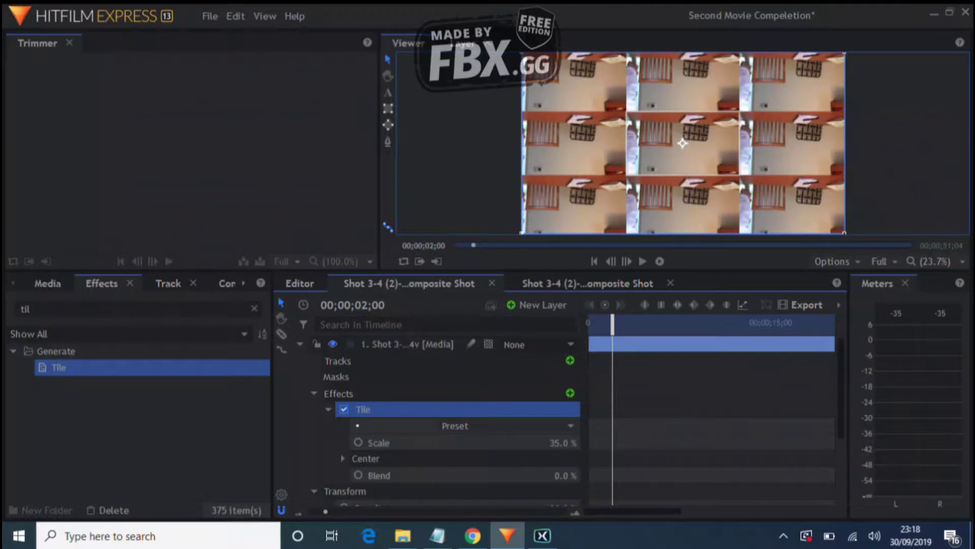
{"action": "key", "text": "space"}
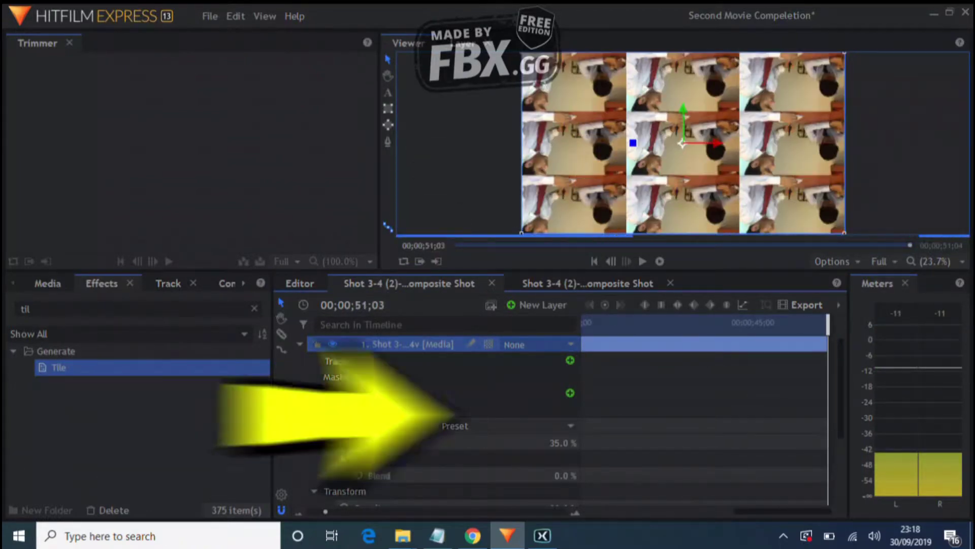
Step: Add a Tile Scale keyframe of 100% at 00;00;49;18
{"action": "left_click_drag", "start_coordinate": [828, 323], "coordinate": [810, 323]}
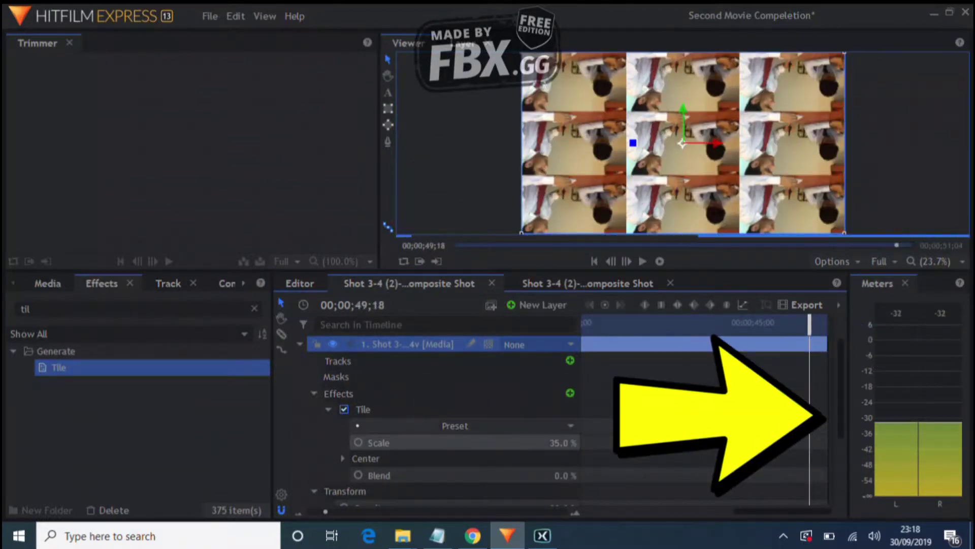
{"action": "left_click", "coordinate": [358, 443]}
{"action": "left_click", "coordinate": [563, 443]}
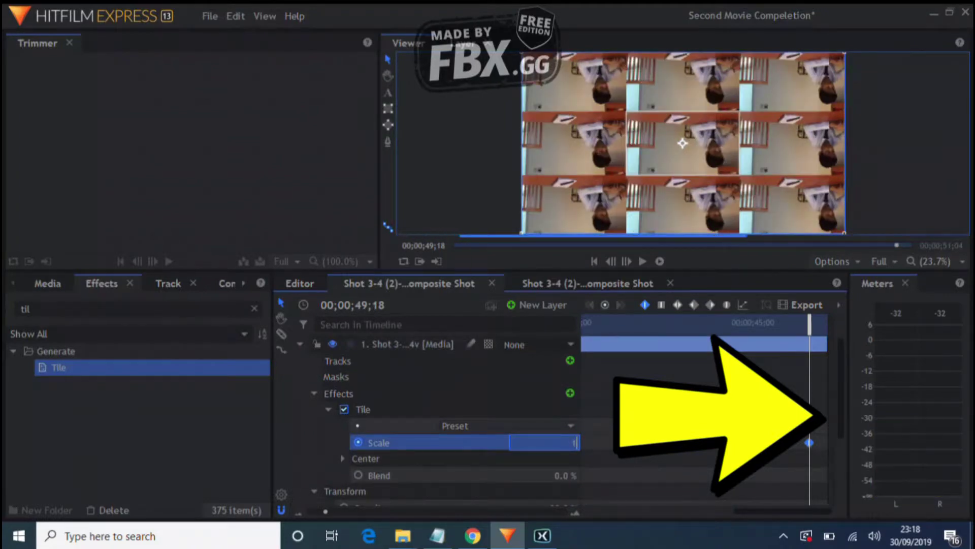
{"action": "key", "text": "Return"}
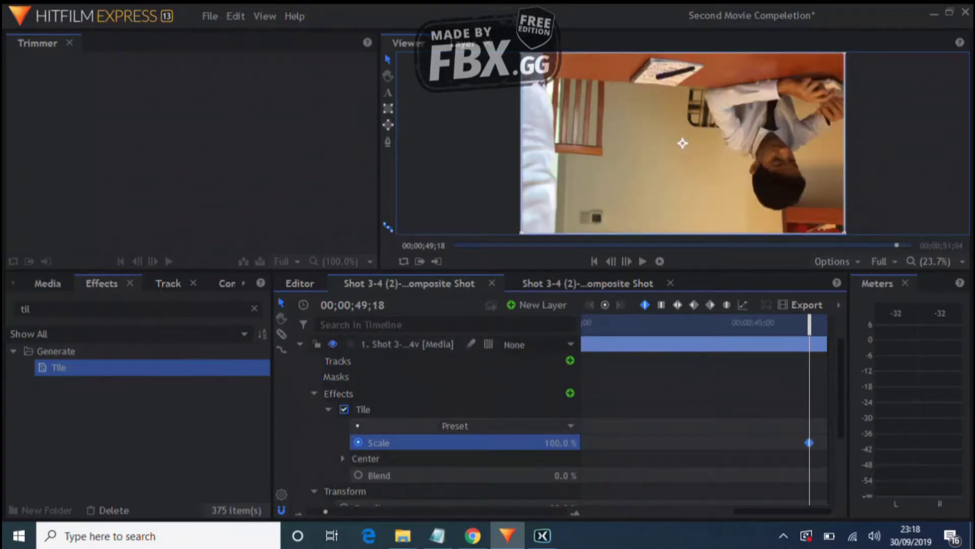
Step: Add a Tile Scale keyframe of 35% at the shot's end, 00;00;51;03
{"action": "left_click_drag", "start_coordinate": [810, 323], "coordinate": [828, 323]}
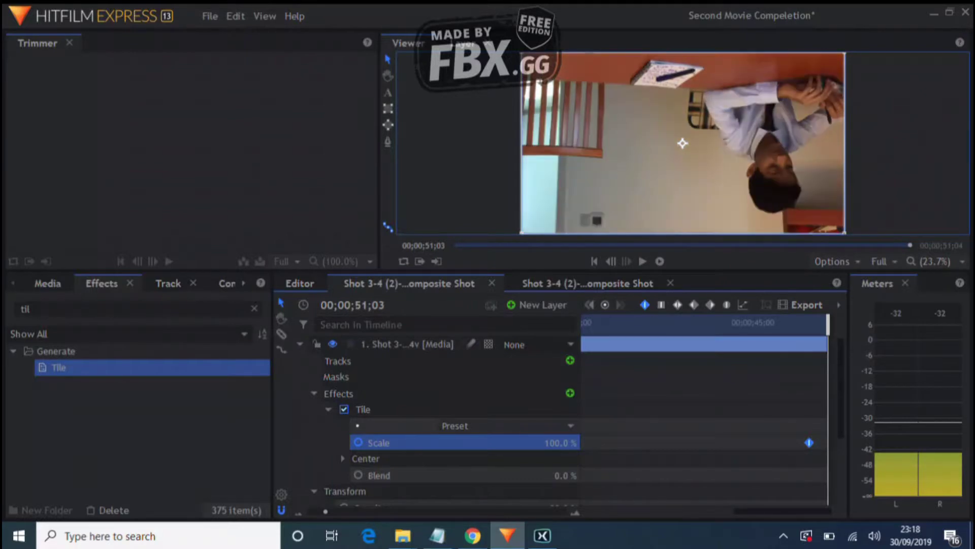
{"action": "left_click", "coordinate": [560, 443]}
{"action": "type", "text": "35"}
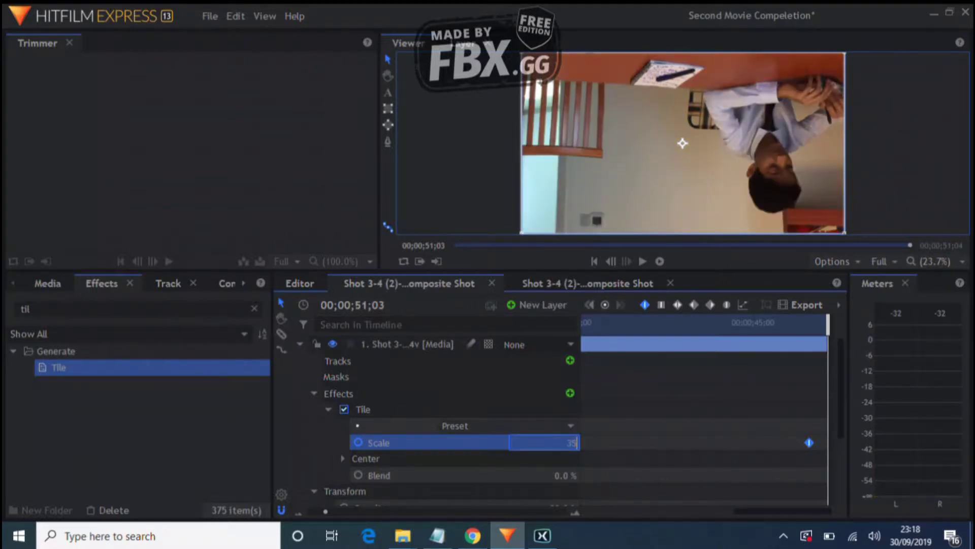
{"action": "key", "text": "Return"}
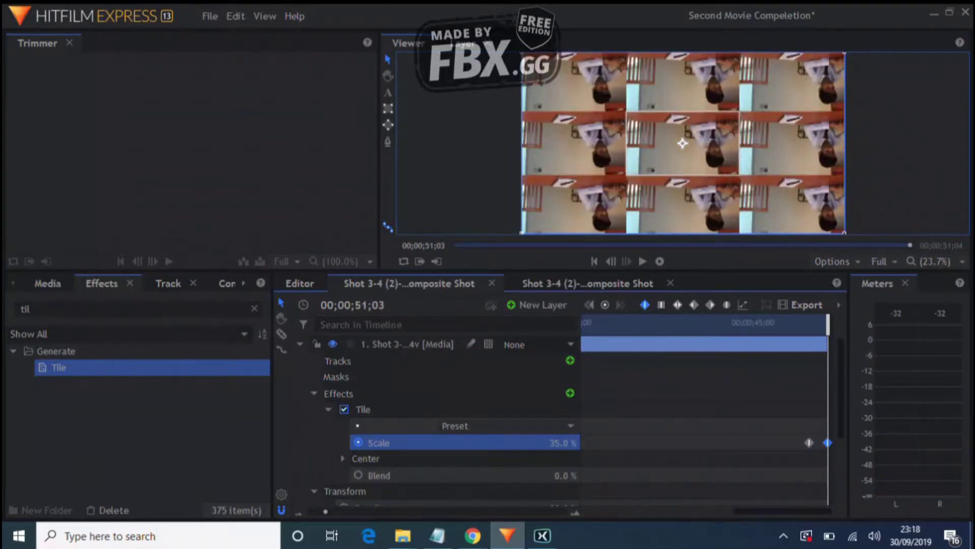
Step: Add an intermediate Tile Scale keyframe of 45% at 00;00;50;13
{"action": "left_click_drag", "start_coordinate": [325, 511], "coordinate": [366, 512]}
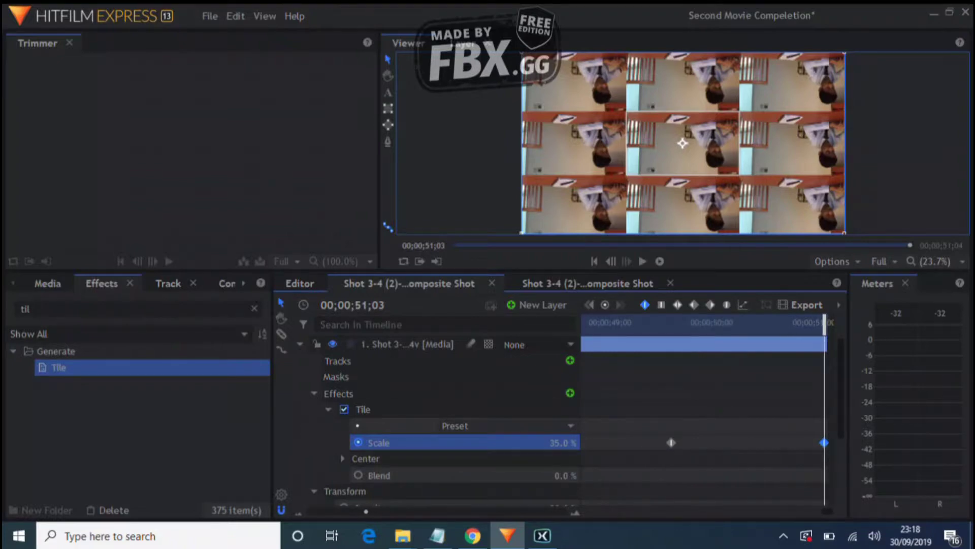
{"action": "left_click", "coordinate": [757, 323]}
{"action": "left_click", "coordinate": [563, 442]}
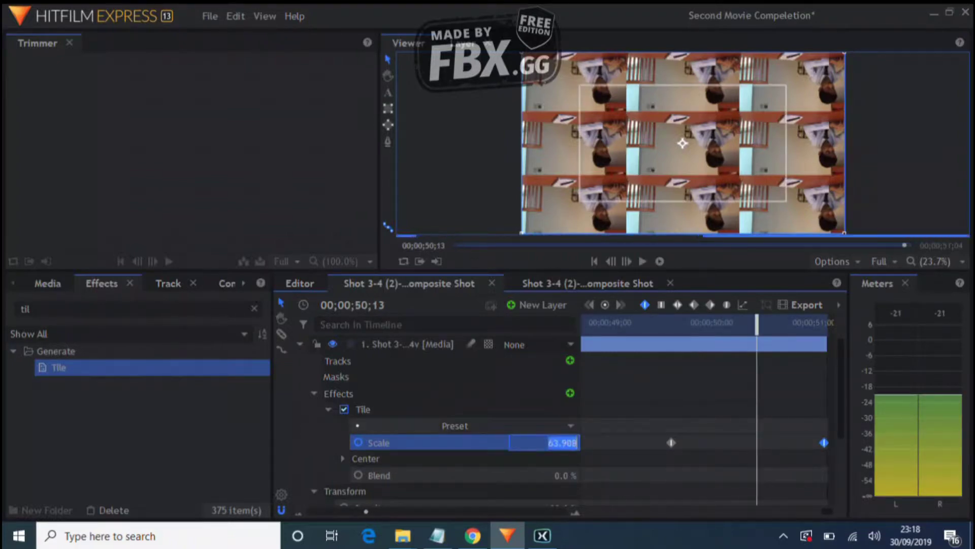
{"action": "type", "text": "45"}
{"action": "key", "text": "Return"}
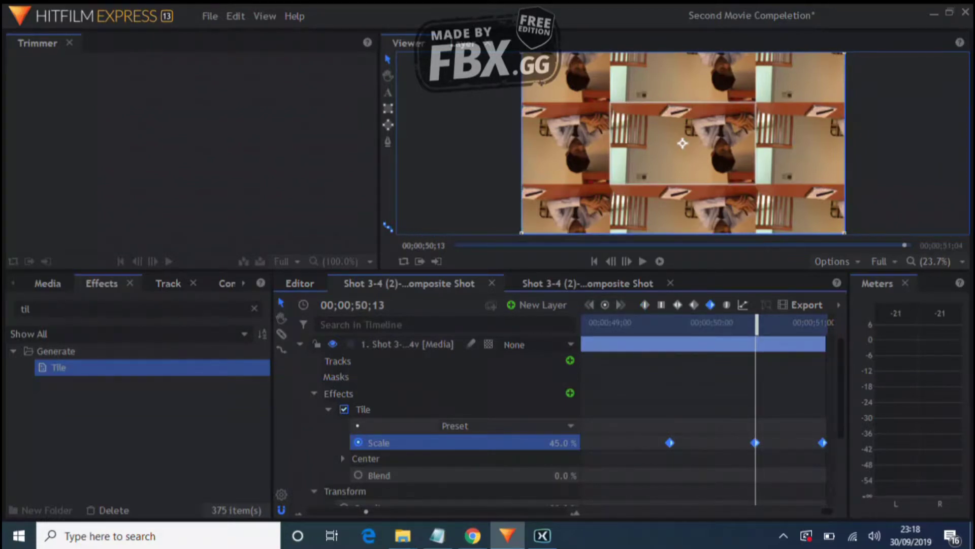
Step: Ease the Tile Scale curve in the value graph by extending the handles of the first two keyframes, and play the result
{"action": "left_click", "coordinate": [743, 305]}
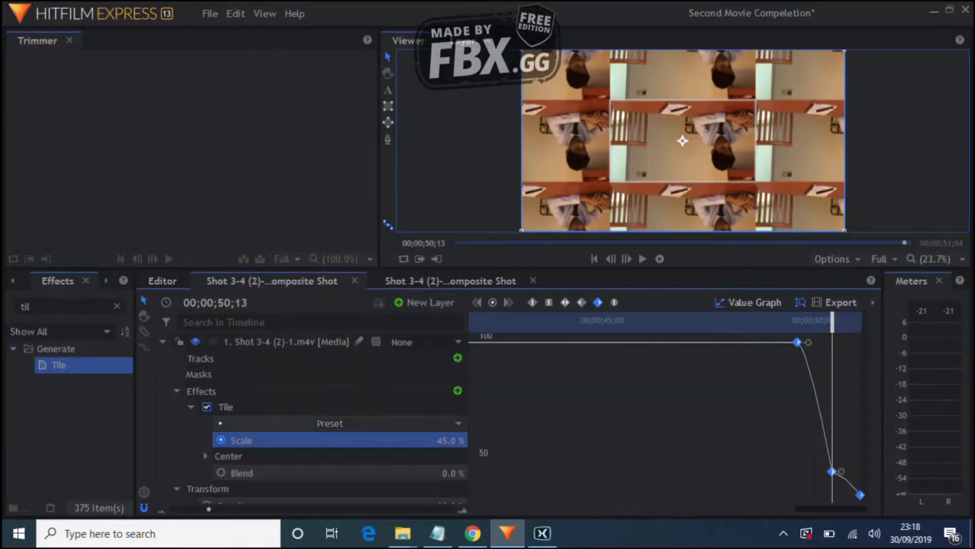
{"action": "left_click_drag", "start_coordinate": [808, 343], "coordinate": [831, 344]}
{"action": "left_click_drag", "start_coordinate": [842, 462], "coordinate": [860, 461]}
{"action": "key", "text": "space"}
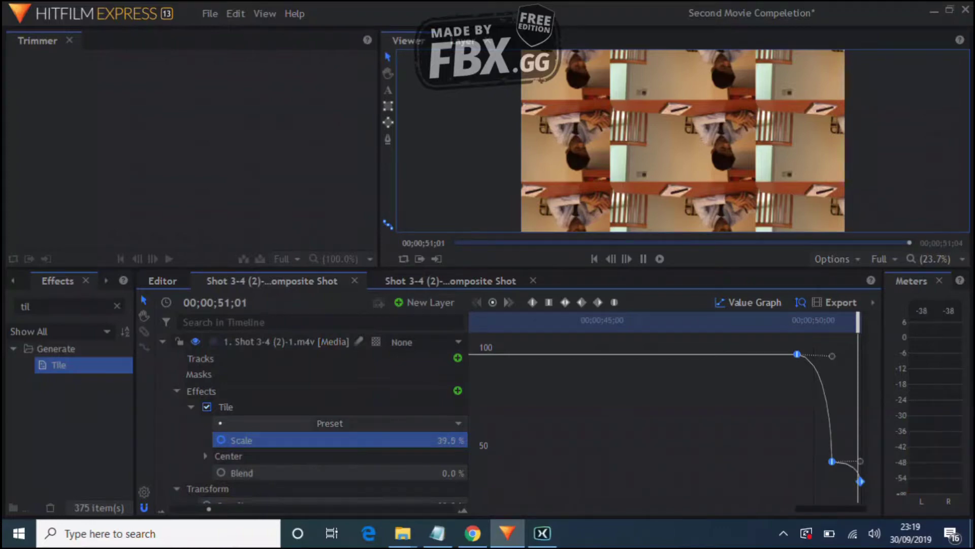
Step: Keyframe the Tile Center Position at 0, 0 at 00;00;49;19 and at about 1188, 926 at 00;00;51;03
{"action": "left_click", "coordinate": [798, 354]}
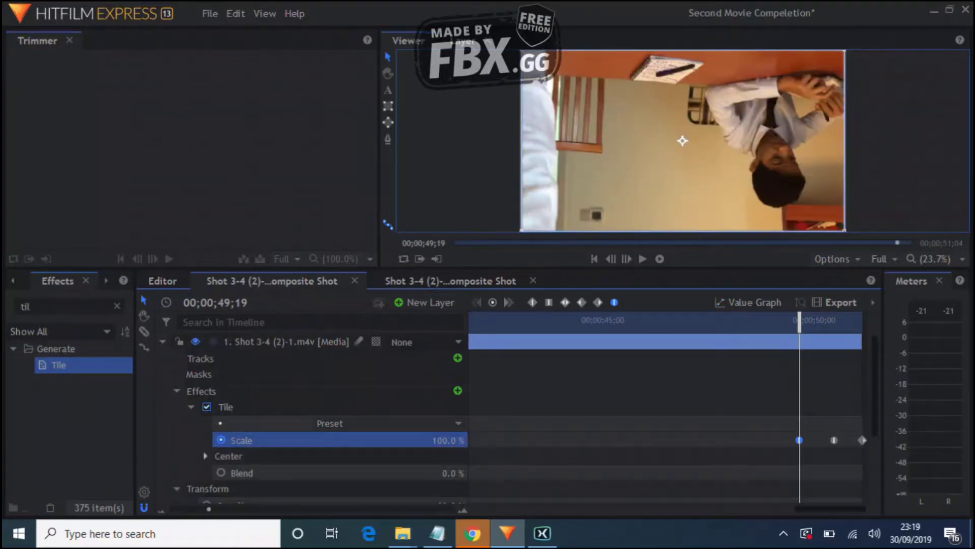
{"action": "left_click", "coordinate": [205, 456]}
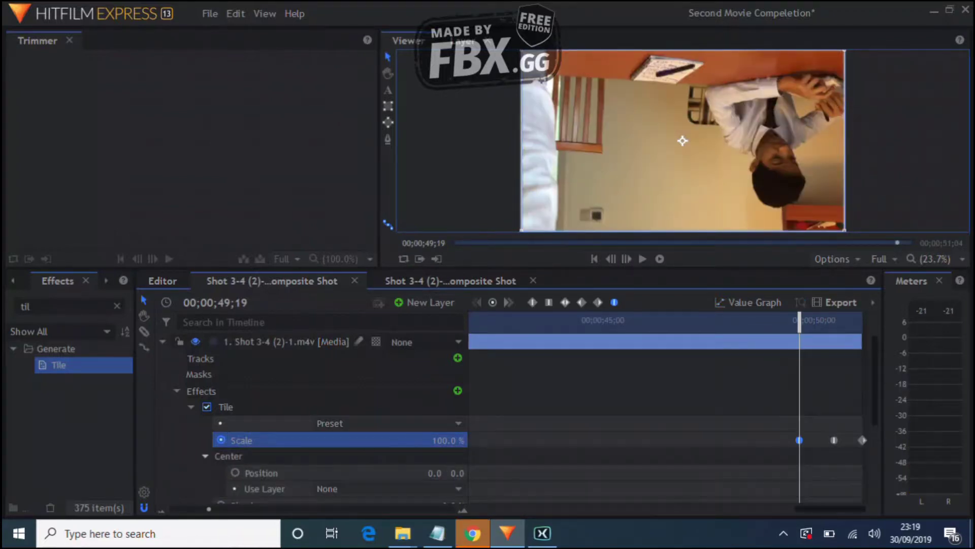
{"action": "left_click", "coordinate": [236, 472]}
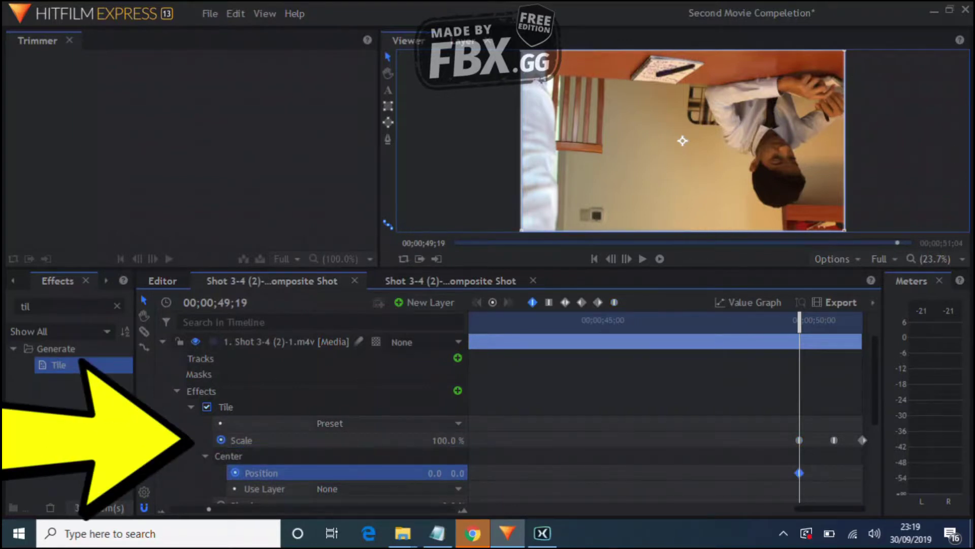
{"action": "double_click", "coordinate": [863, 441]}
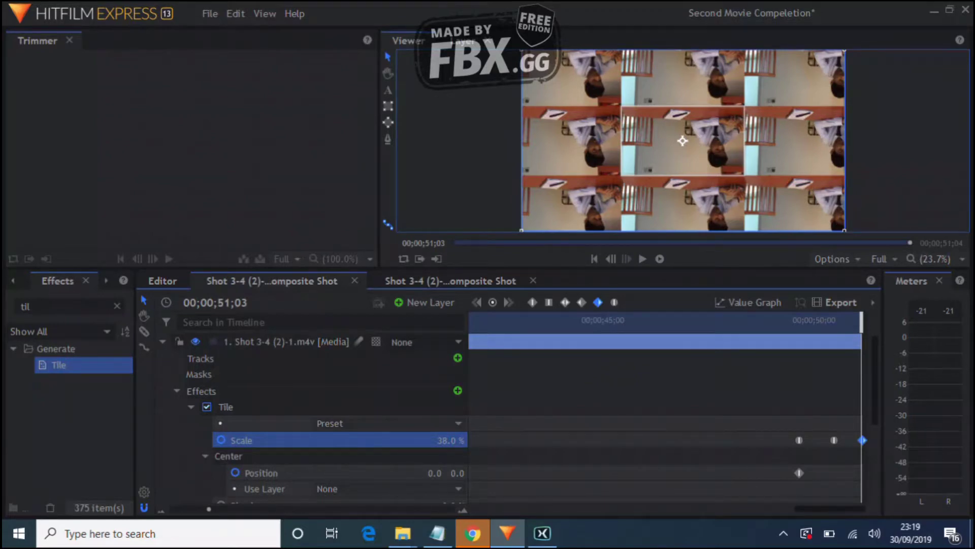
{"action": "left_click_drag", "start_coordinate": [682, 141], "coordinate": [884, 29]}
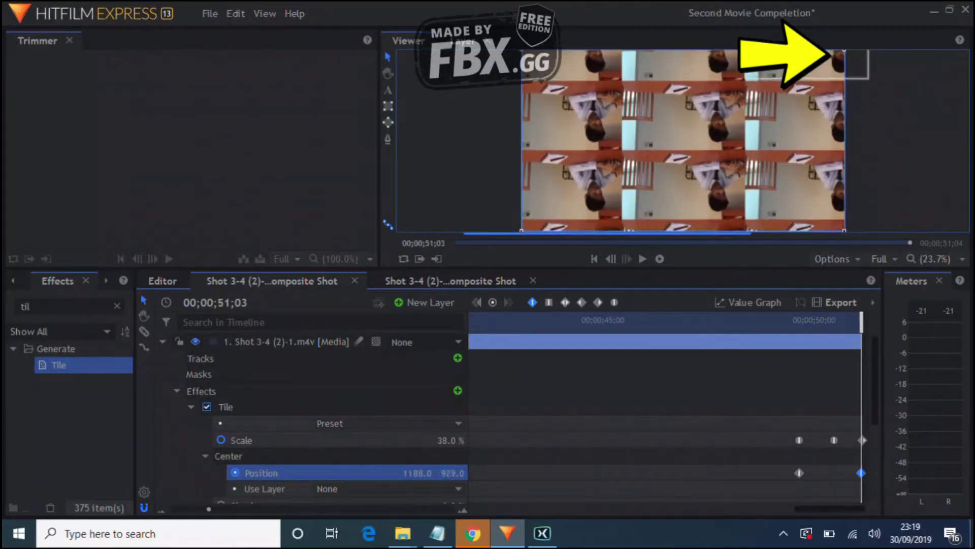
Step: Ease the Center Position curve by extending the first keyframe's handle to the end keyframe's time in the value graph
{"action": "left_click_drag", "start_coordinate": [785, 451], "coordinate": [871, 502]}
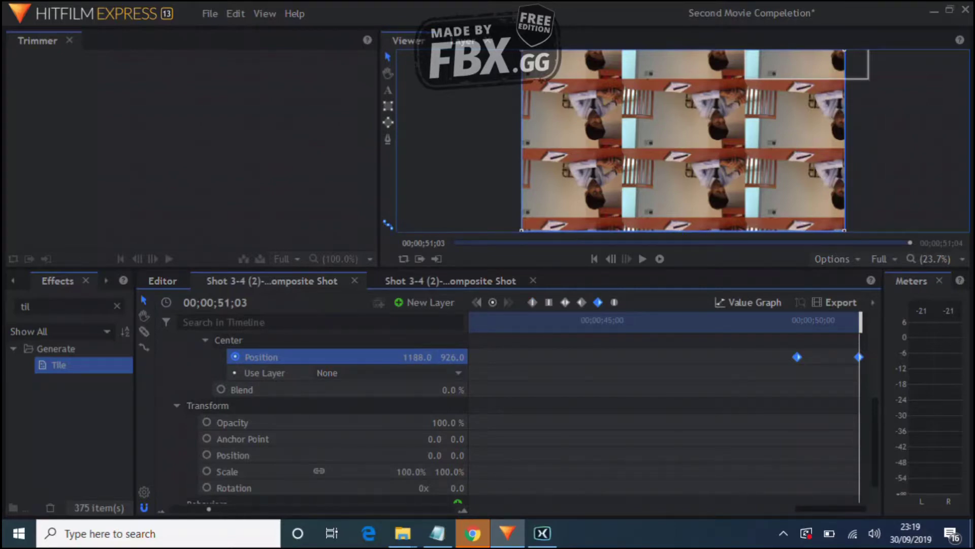
{"action": "left_click", "coordinate": [748, 302]}
{"action": "left_click_drag", "start_coordinate": [818, 482], "coordinate": [859, 480]}
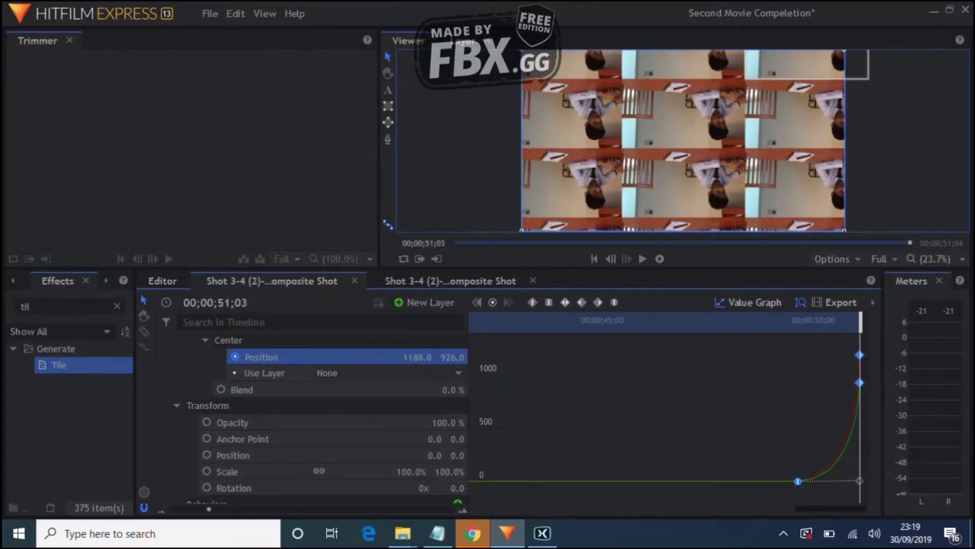
{"action": "left_click", "coordinate": [749, 302]}
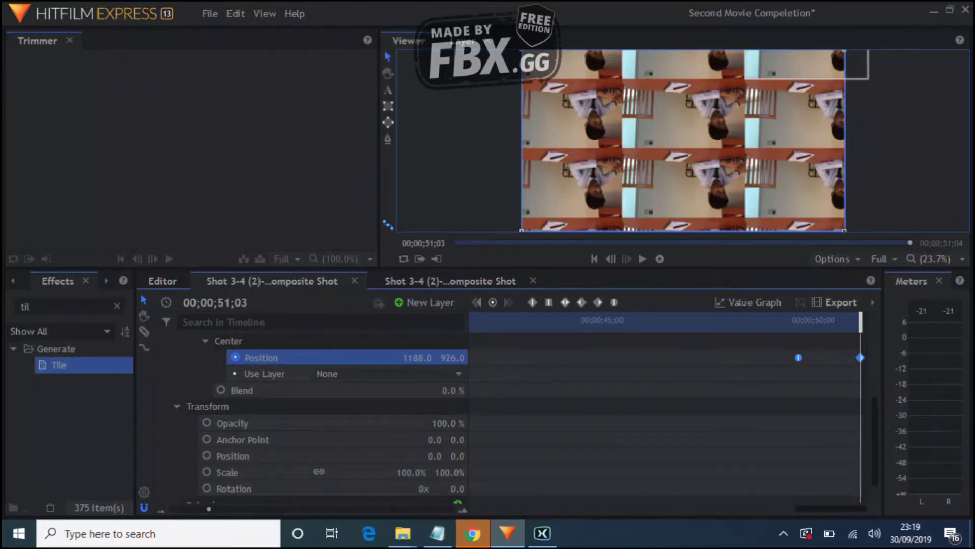
Step: Apply the Tile effect to the layer in the second composite shot, with the playhead at 00;00;00;00, and expand its settings
{"action": "left_click", "coordinate": [450, 281]}
{"action": "left_click_drag", "start_coordinate": [595, 322], "coordinate": [476, 322]}
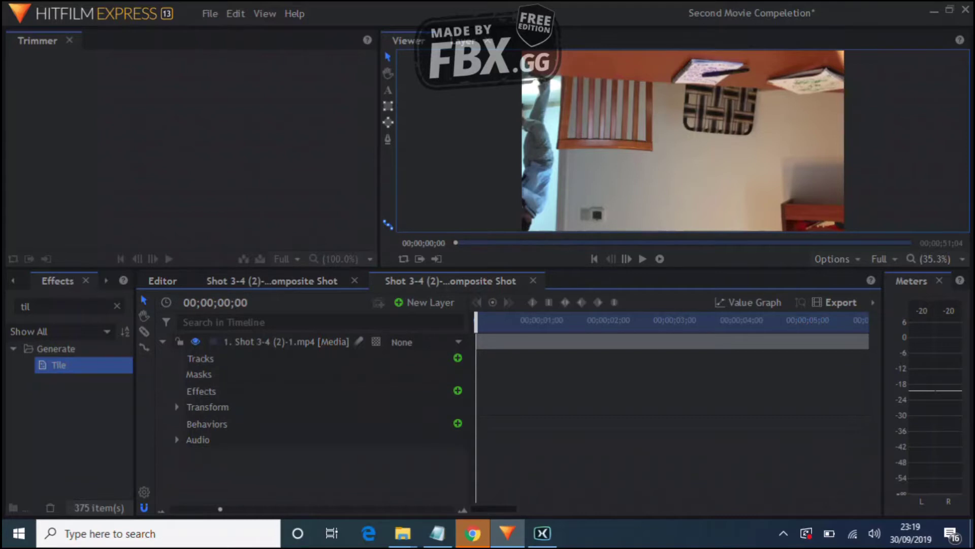
{"action": "left_click_drag", "start_coordinate": [58, 365], "coordinate": [213, 391]}
{"action": "left_click", "coordinate": [191, 407]}
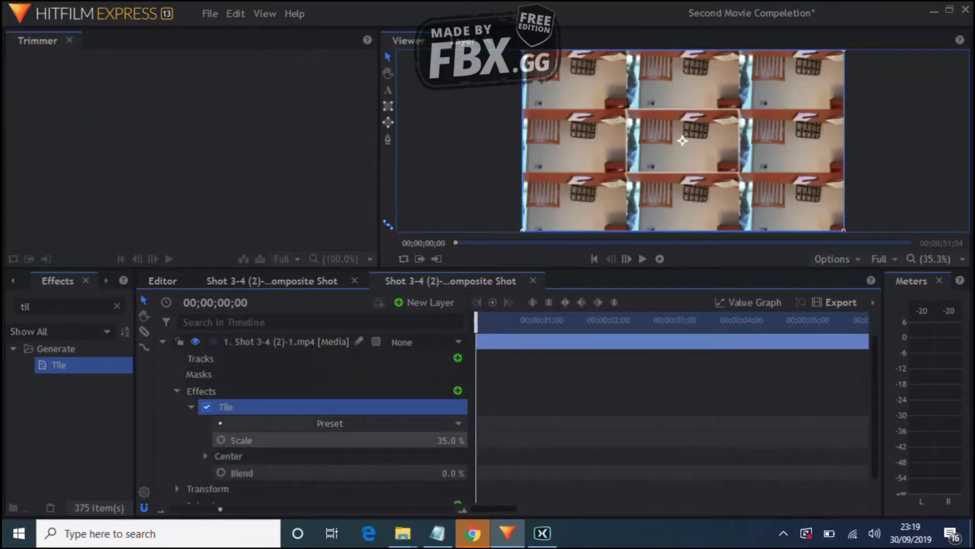
Step: Keyframe the second shot's Tile Scale at 35% at 00;00;00;00 and 100% at 00;00;01;01, and save the project
{"action": "left_click", "coordinate": [221, 440]}
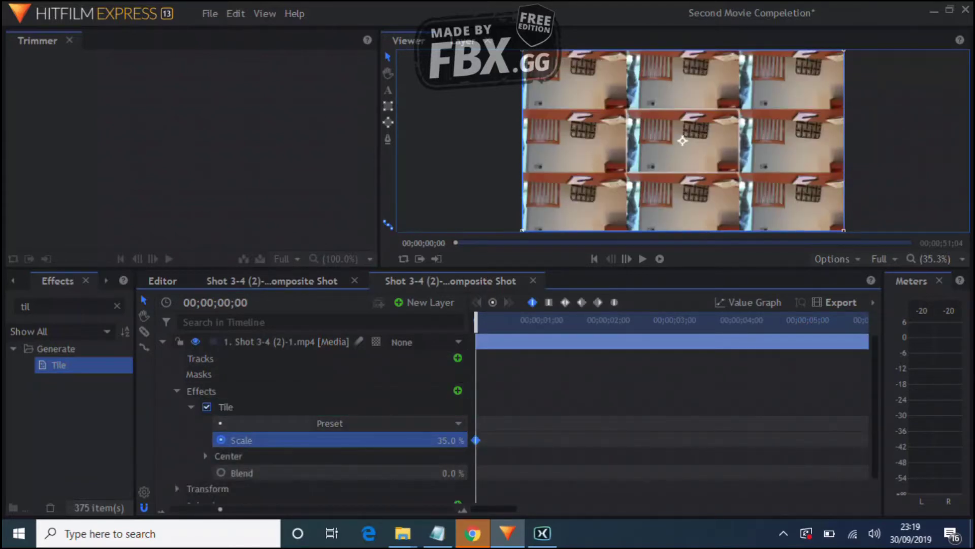
{"action": "left_click_drag", "start_coordinate": [476, 320], "coordinate": [545, 320]}
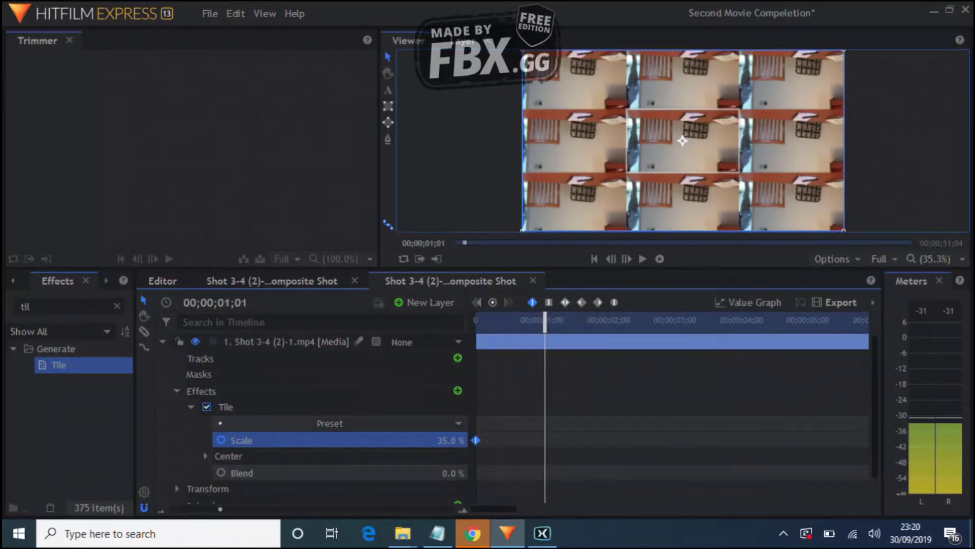
{"action": "left_click", "coordinate": [452, 440]}
{"action": "type", "text": "100"}
{"action": "key", "text": "Return"}
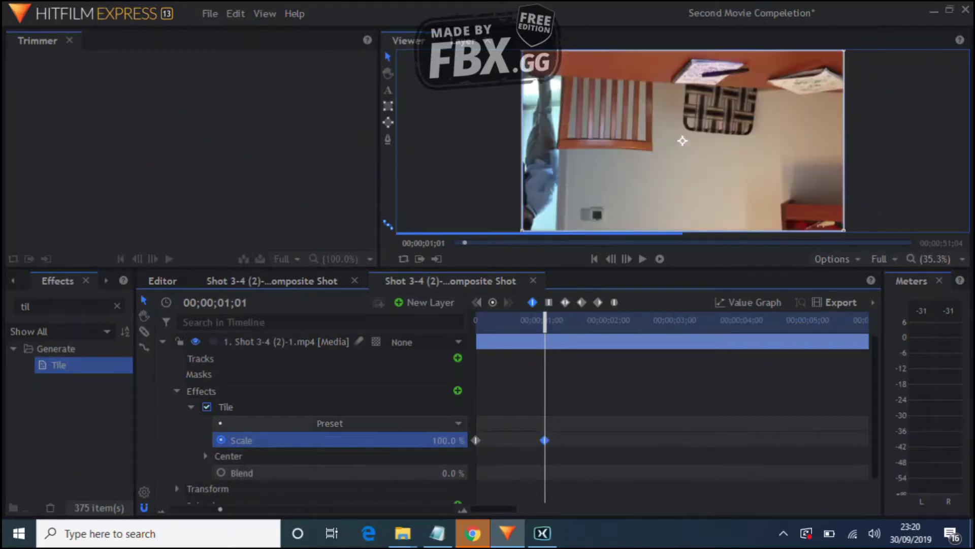
{"action": "key", "text": "ctrl+s"}
Step: Add an intermediate Tile Scale keyframe of 45% at 00;00;00;10 and save the project
{"action": "left_click_drag", "start_coordinate": [545, 320], "coordinate": [498, 320]}
{"action": "double_click", "coordinate": [450, 440]}
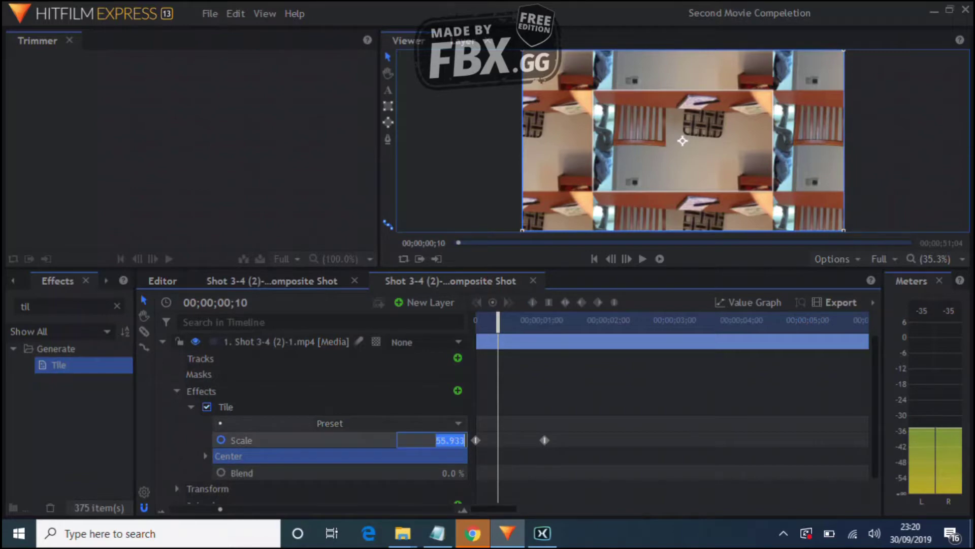
{"action": "type", "text": "45"}
{"action": "key", "text": "Return"}
{"action": "key", "text": "ctrl+s"}
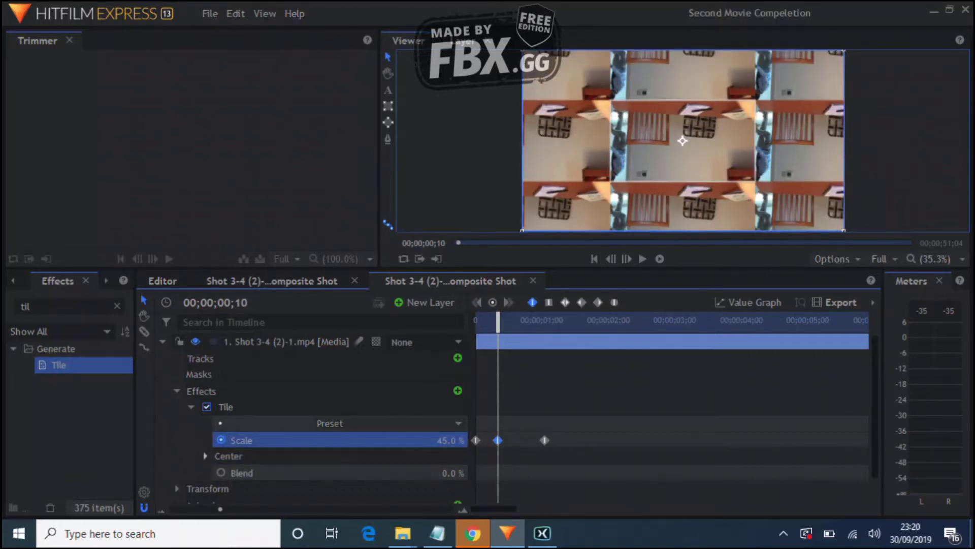
Step: Keyframe the Tile Center Position at 0, 0 under the last Scale keyframe and at about -1091, -1001 at 00;00;00;00
{"action": "left_click", "coordinate": [205, 456]}
{"action": "left_click", "coordinate": [236, 472]}
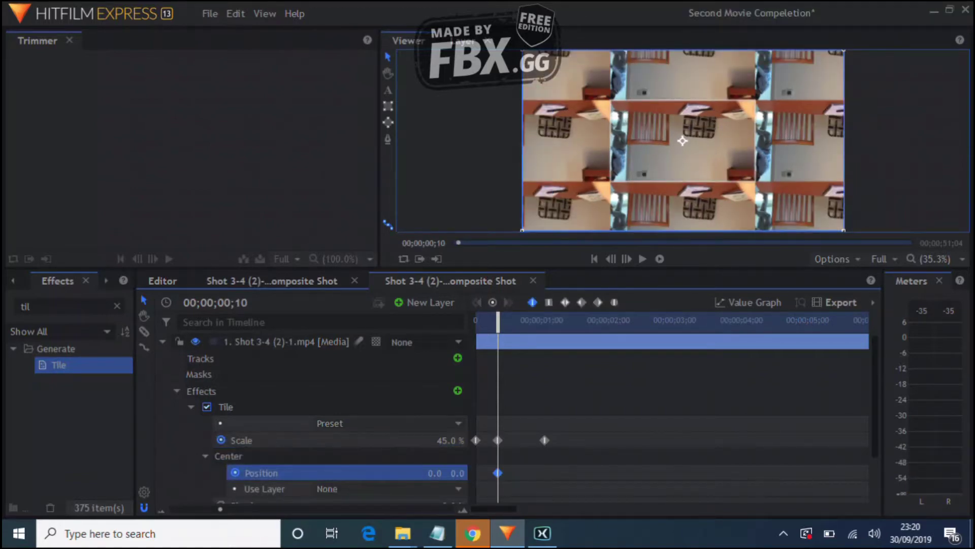
{"action": "left_click_drag", "start_coordinate": [498, 472], "coordinate": [544, 472]}
{"action": "key", "text": "Home"}
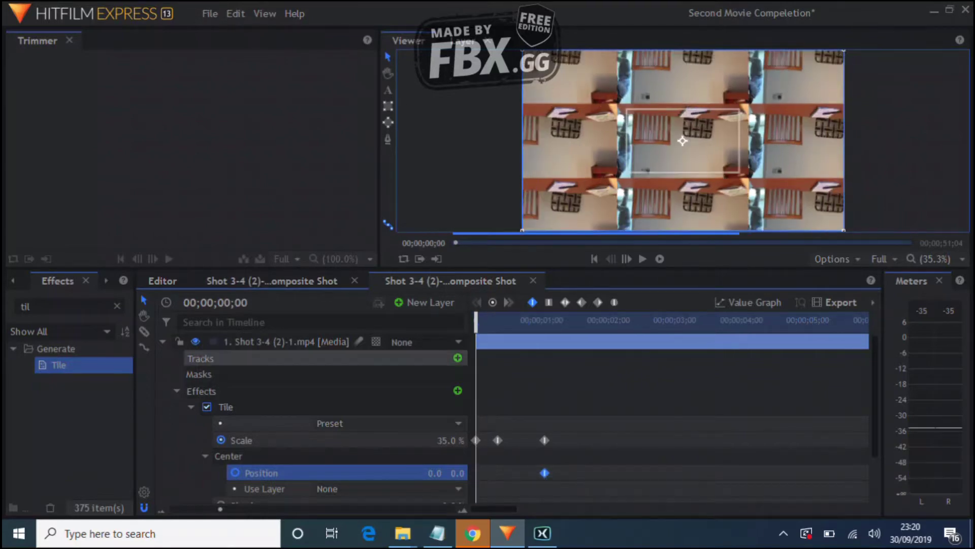
{"action": "left_click_drag", "start_coordinate": [682, 141], "coordinate": [408, 392]}
{"action": "mouse_move", "coordinate": [495, 509]}
{"action": "left_mouse_down"}
{"action": "mouse_move", "coordinate": [582, 508]}
{"action": "mouse_move", "coordinate": [493, 509]}
{"action": "left_mouse_up"}
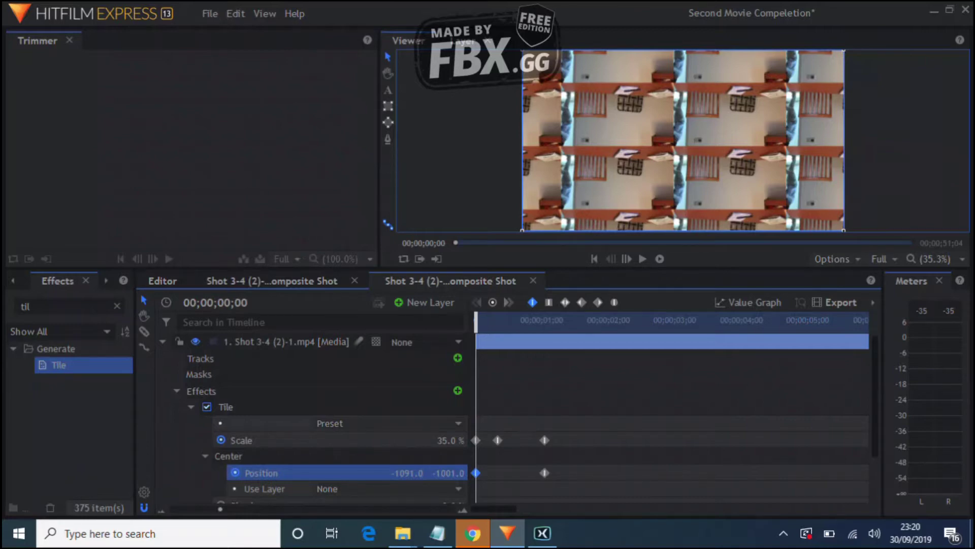
Step: Compare the Tile keyframes at the end of the first composite shot with those at the start of the second
{"action": "key", "text": "End"}
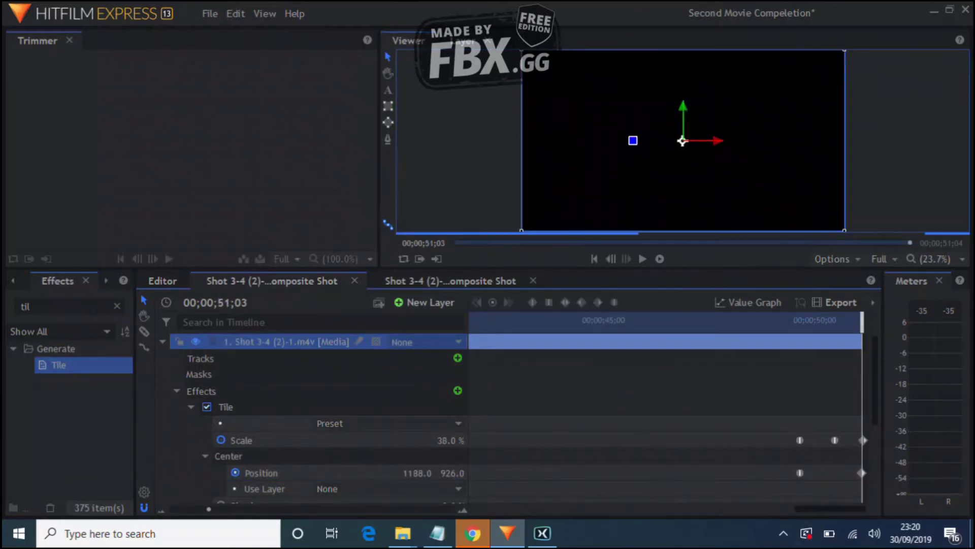
{"action": "key", "text": "Home"}
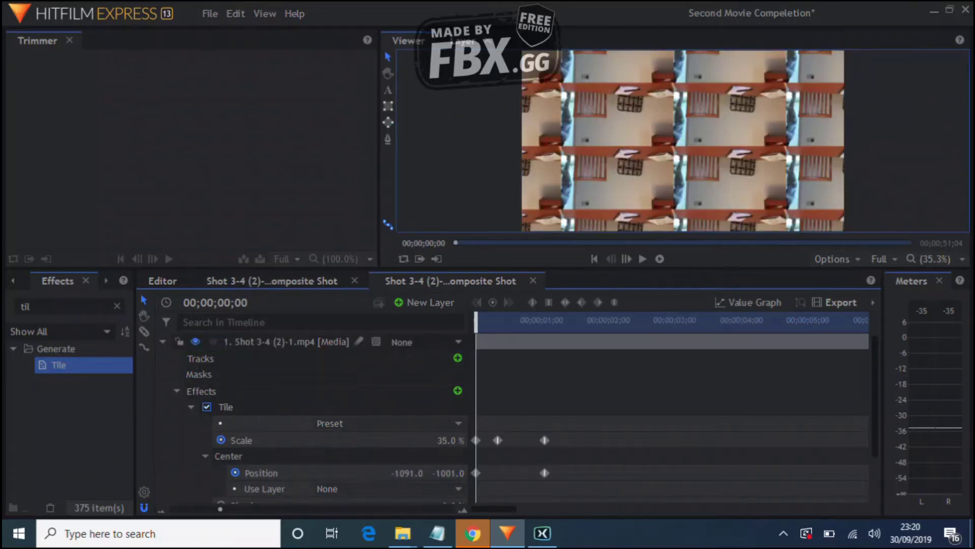
{"action": "key", "text": "End"}
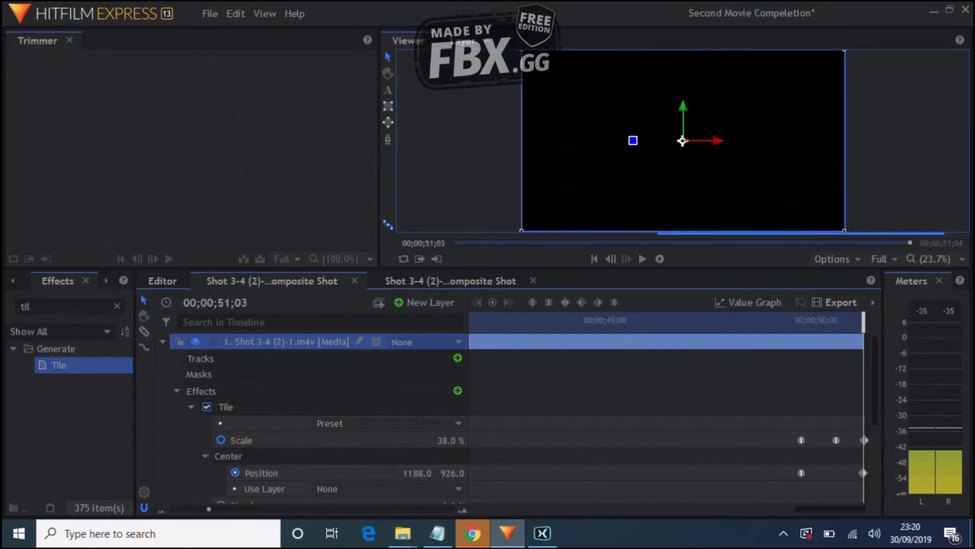
{"action": "left_click_drag", "start_coordinate": [764, 422], "coordinate": [868, 467]}
{"action": "left_click", "coordinate": [823, 457]}
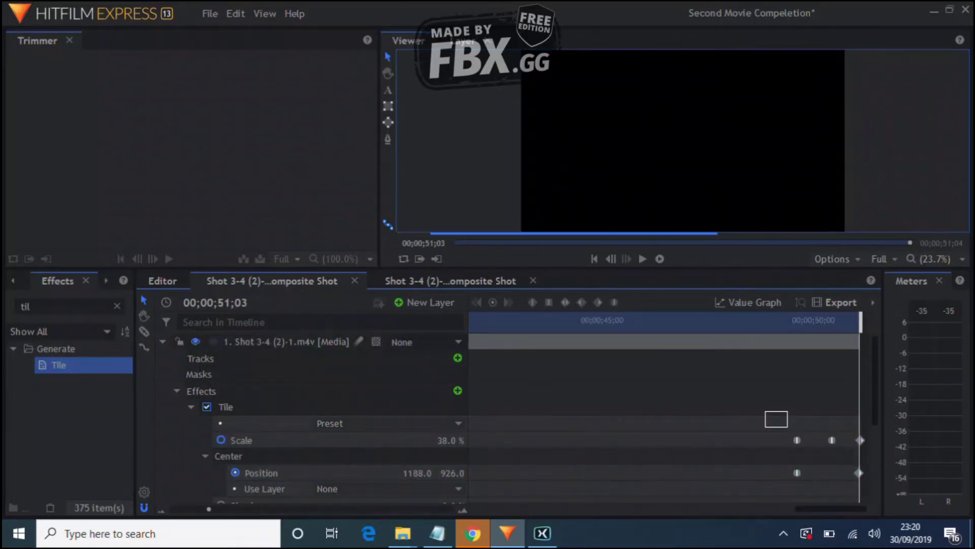
{"action": "left_click_drag", "start_coordinate": [787, 426], "coordinate": [858, 457]}
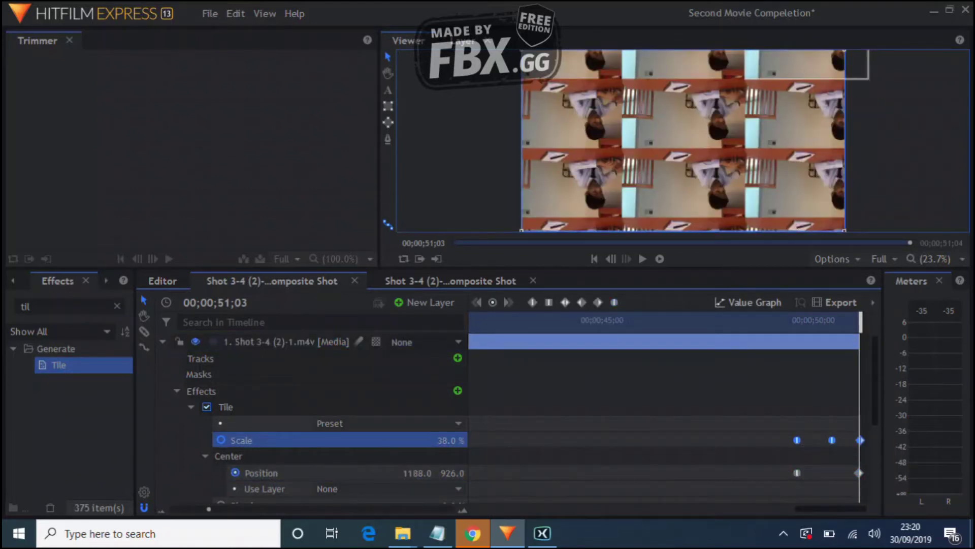
{"action": "left_click", "coordinate": [749, 303]}
{"action": "left_click", "coordinate": [450, 281]}
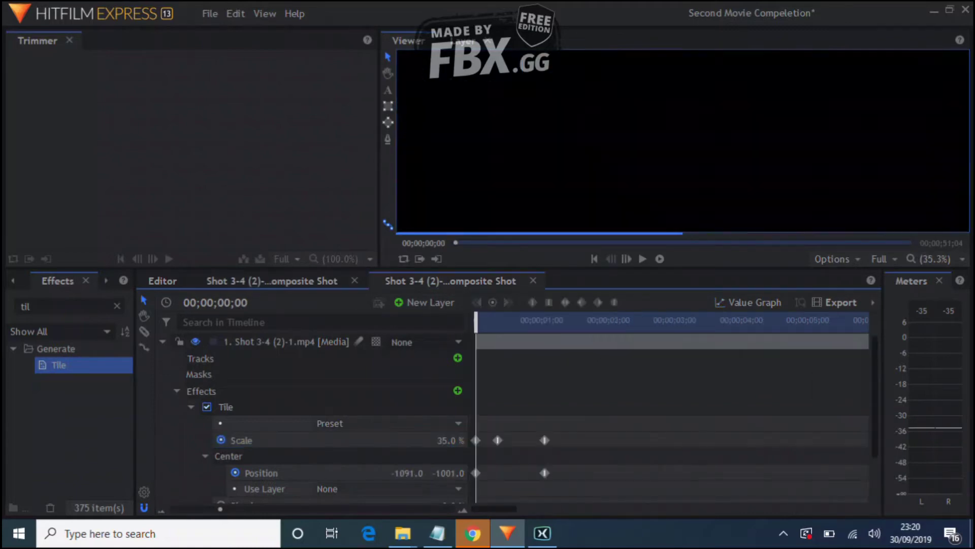
Step: Convert the second shot's Scale keyframes to Smooth In and pull the last two keyframes' handles straight down beneath them in the value graph
{"action": "left_click_drag", "start_coordinate": [558, 408], "coordinate": [467, 451]}
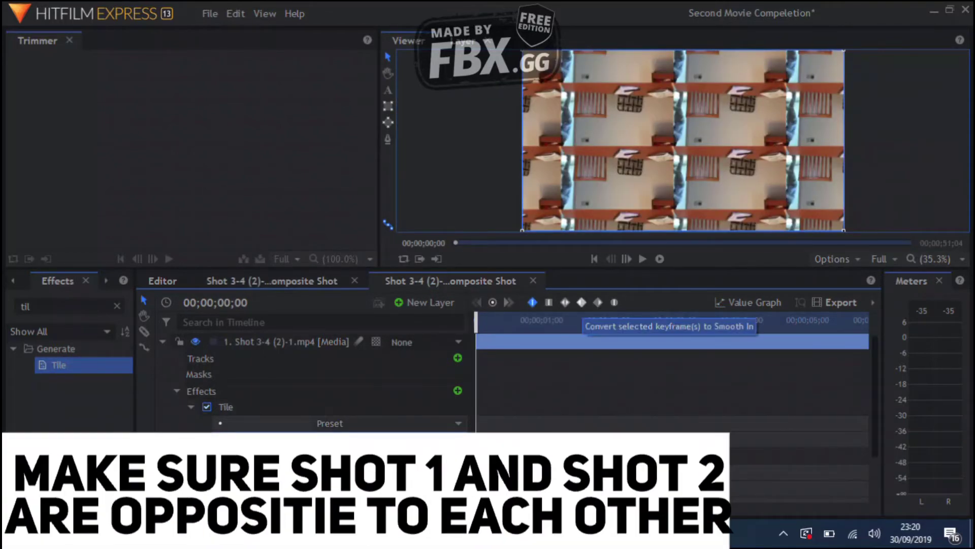
{"action": "left_click", "coordinate": [581, 303]}
{"action": "left_click", "coordinate": [749, 302]}
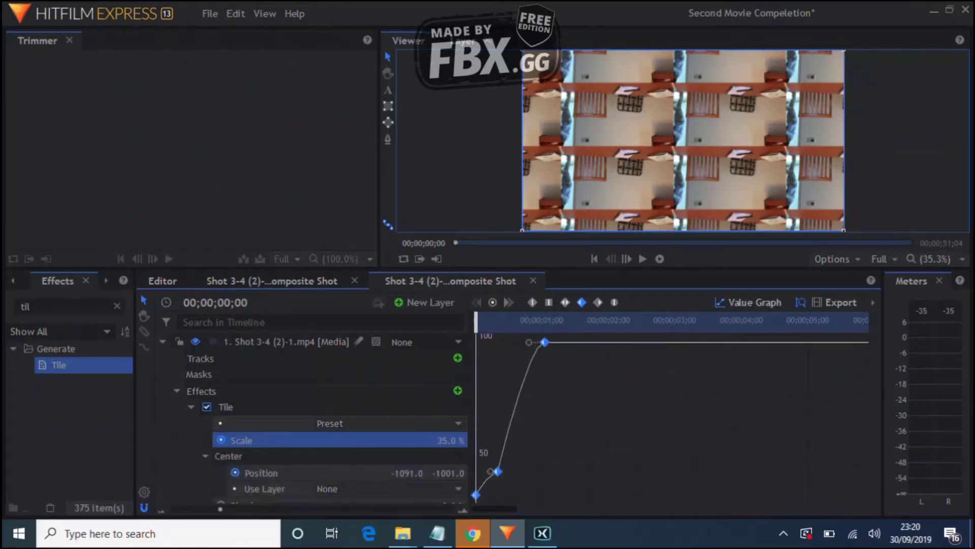
{"action": "left_click_drag", "start_coordinate": [529, 343], "coordinate": [544, 448]}
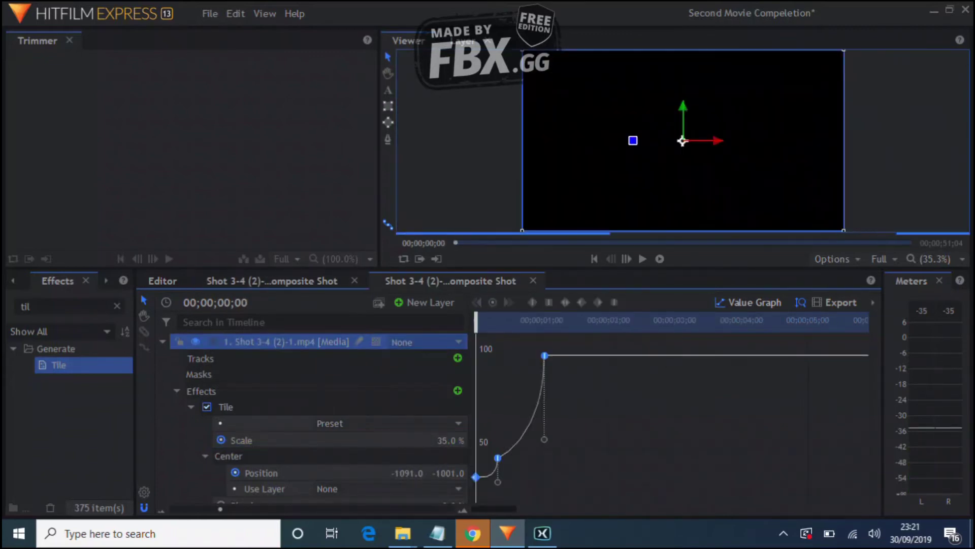
{"action": "left_click", "coordinate": [748, 303]}
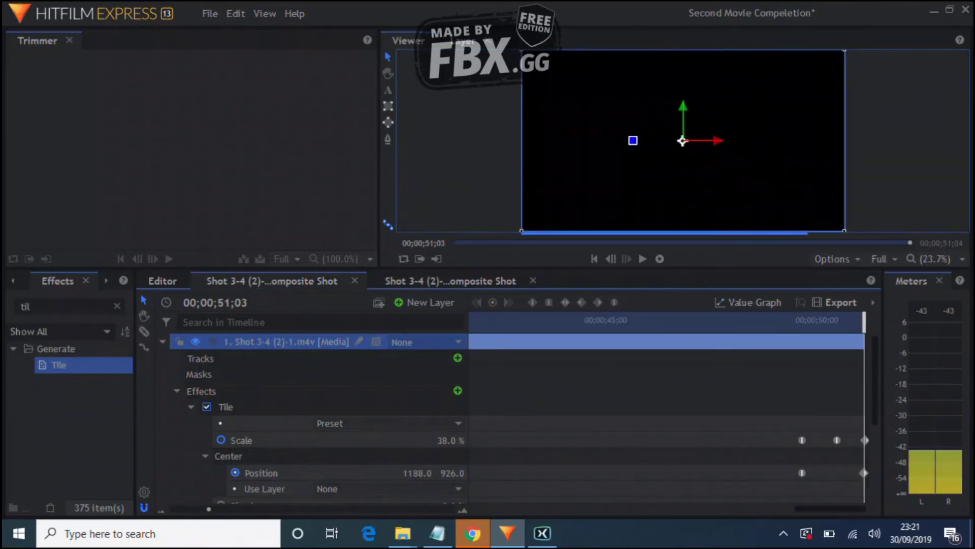
Step: Play the finished transition in the editor timeline across the cut between the two composite shots, starting shortly before the cut
{"action": "left_click_drag", "start_coordinate": [874, 449], "coordinate": [784, 490]}
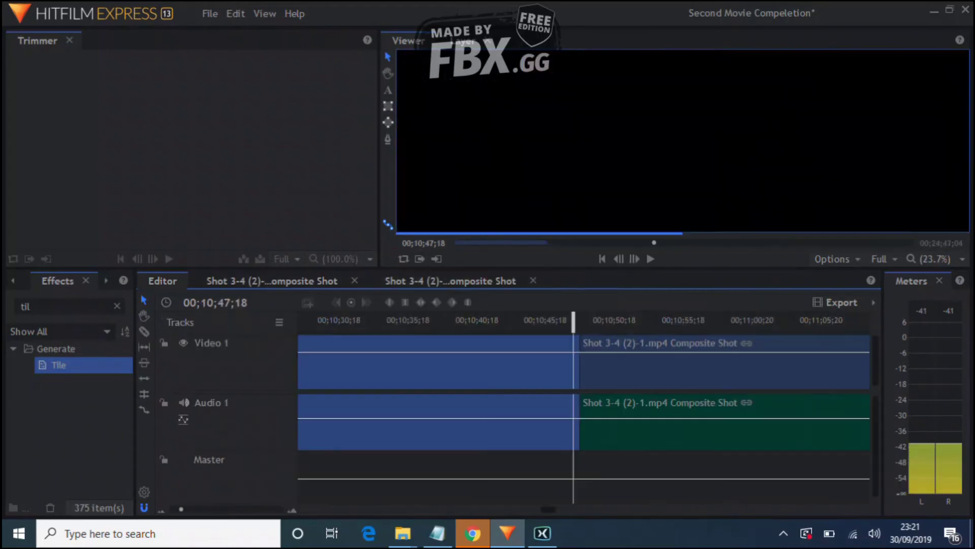
{"action": "left_click_drag", "start_coordinate": [556, 321], "coordinate": [537, 321]}
{"action": "key", "text": "space"}
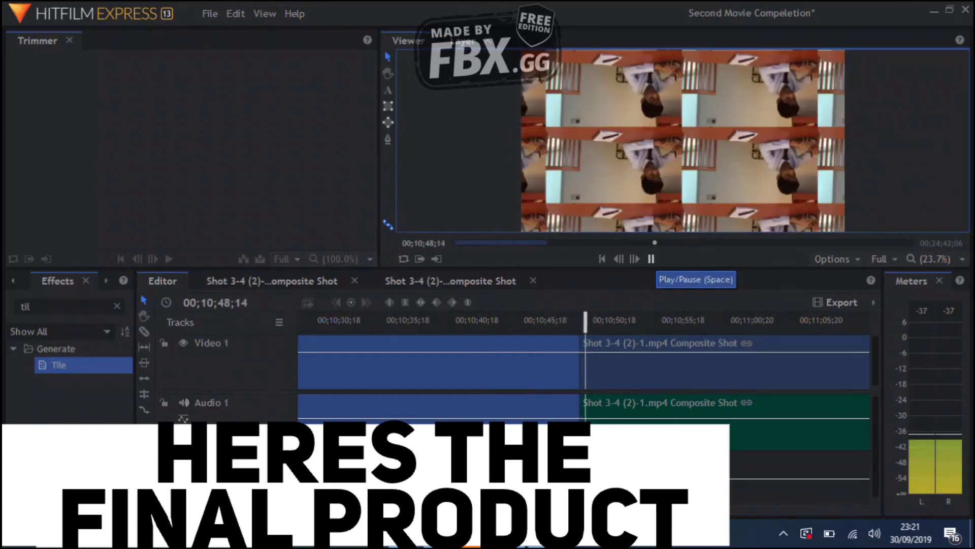
{"action": "left_click", "coordinate": [652, 259]}
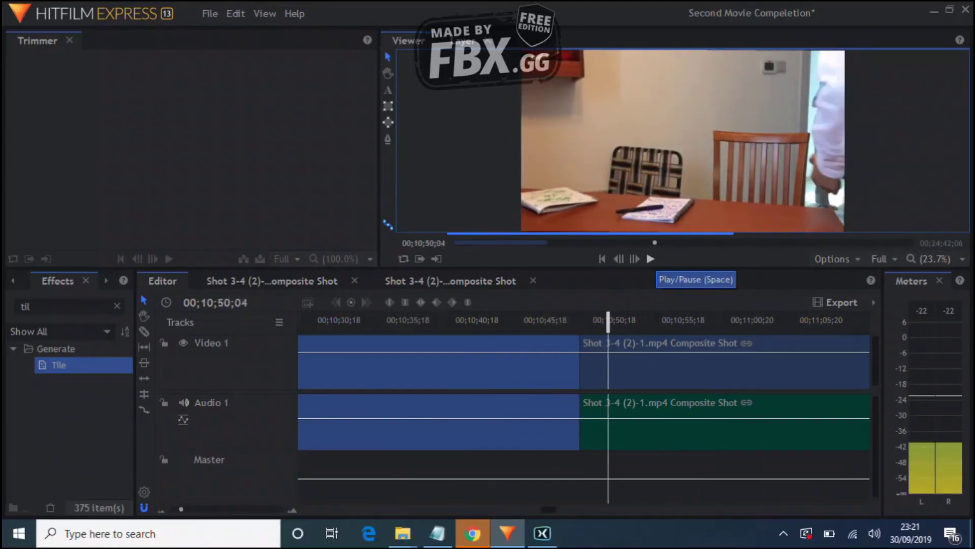
{"action": "left_click", "coordinate": [545, 321]}
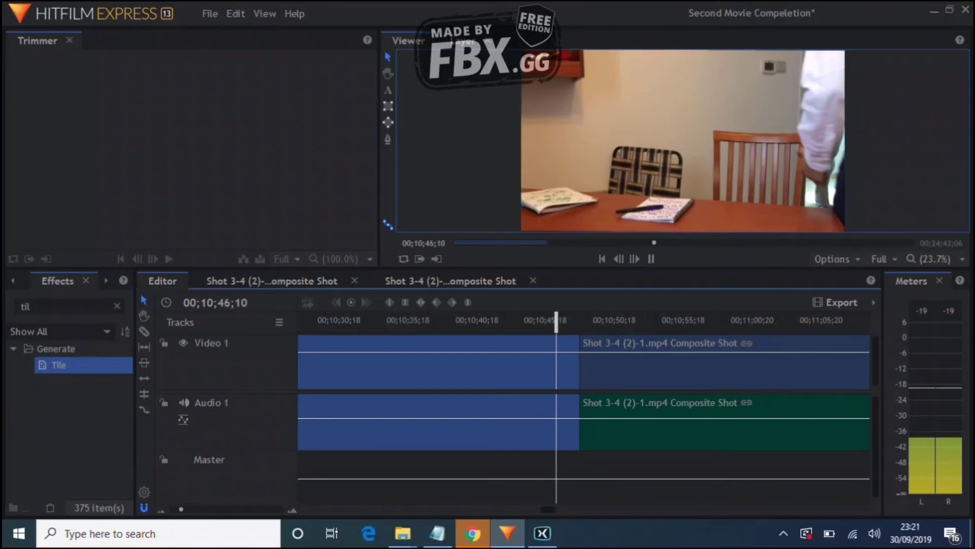